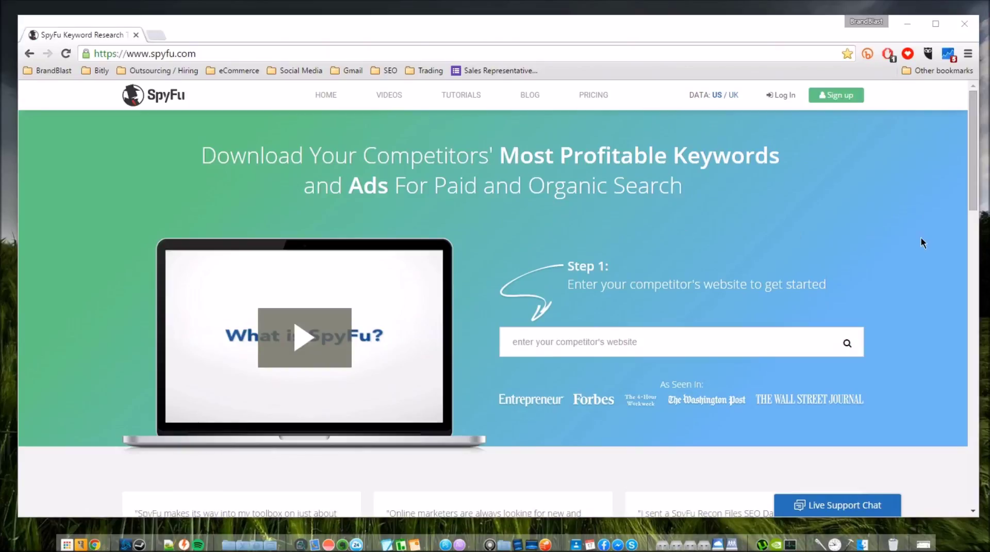
Search SpyFu for google.com to load its domain overview: 794,191 paid keywords, $6.4M AdWords budget.
{"action": "scroll", "coordinate": [922, 242], "scroll_direction": "down", "scroll_amount": 7}
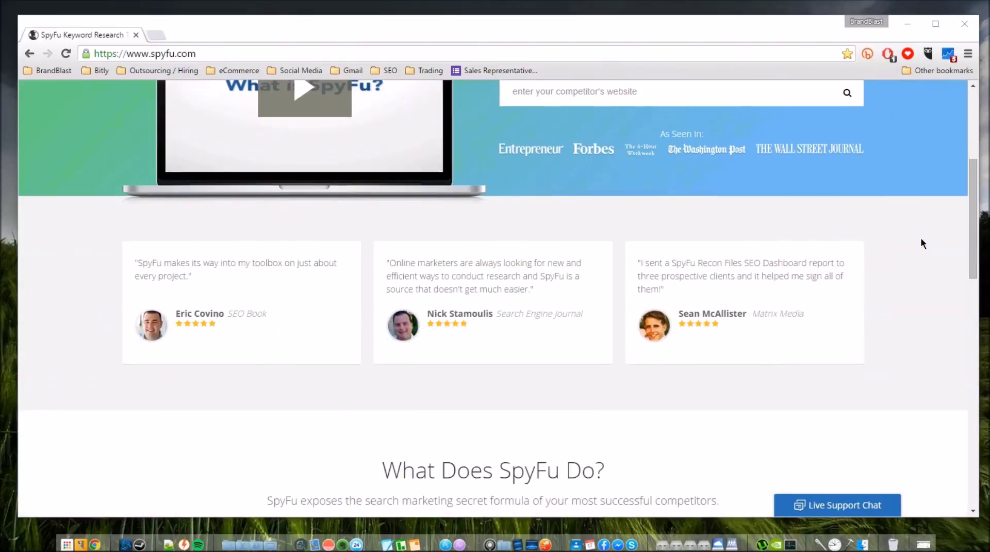
{"action": "scroll", "coordinate": [923, 243], "scroll_direction": "down", "scroll_amount": 5}
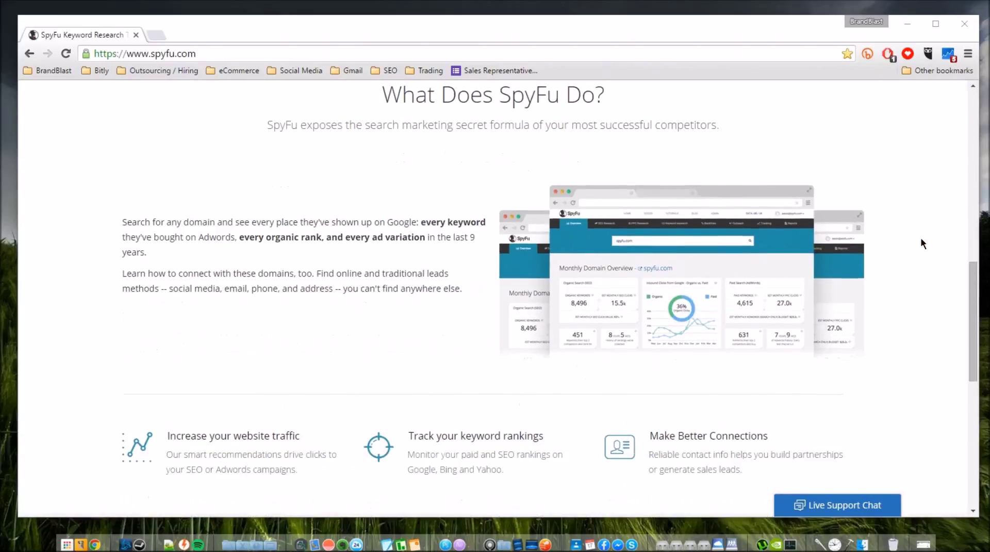
{"action": "scroll", "coordinate": [923, 242], "scroll_direction": "down", "scroll_amount": 4}
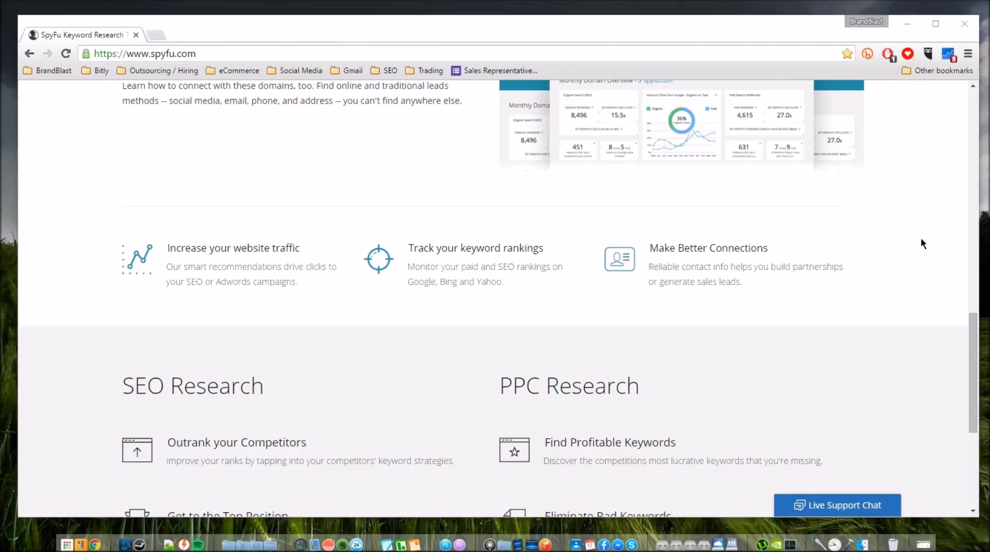
{"action": "scroll", "coordinate": [921, 239], "scroll_direction": "down", "scroll_amount": 5}
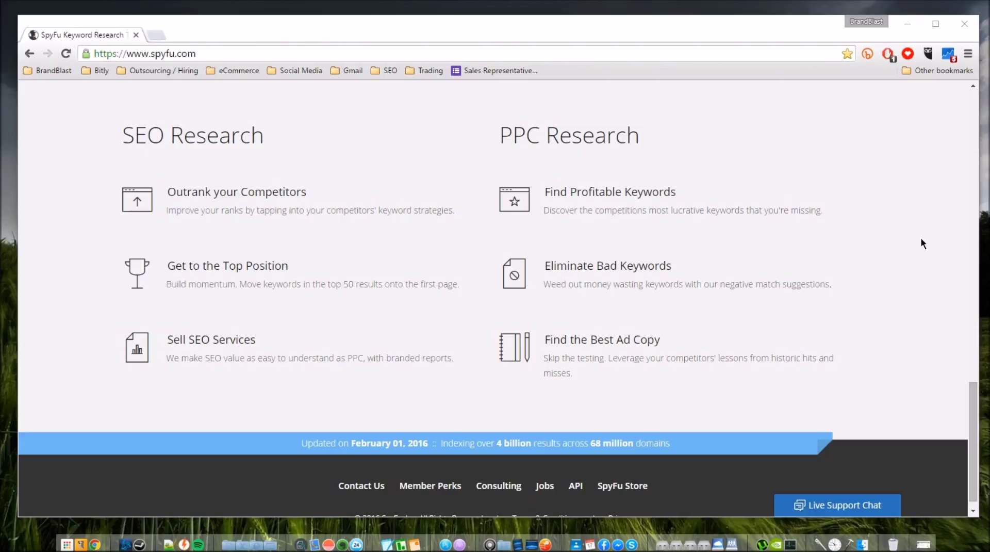
{"action": "scroll", "coordinate": [920, 240], "scroll_direction": "up", "scroll_amount": 20}
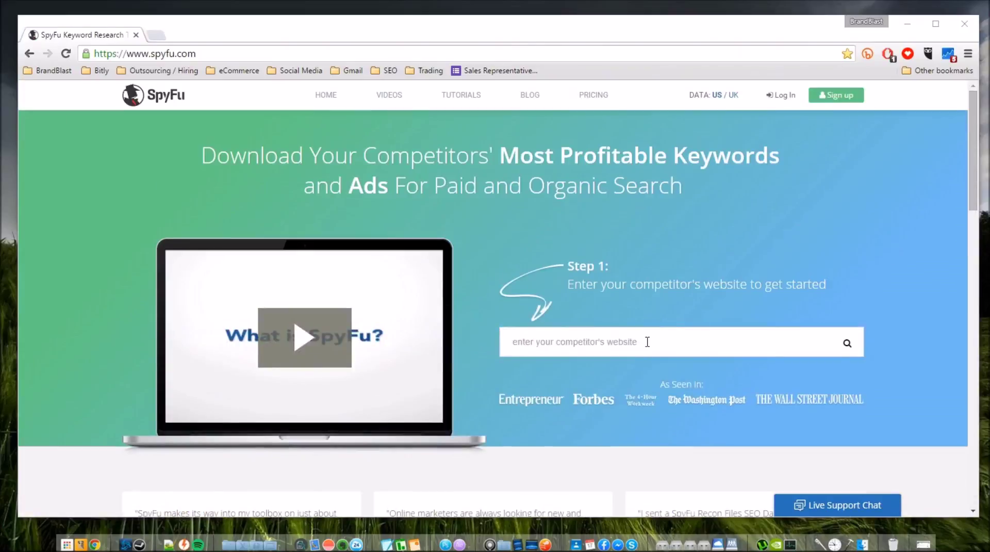
{"action": "left_click", "coordinate": [647, 341]}
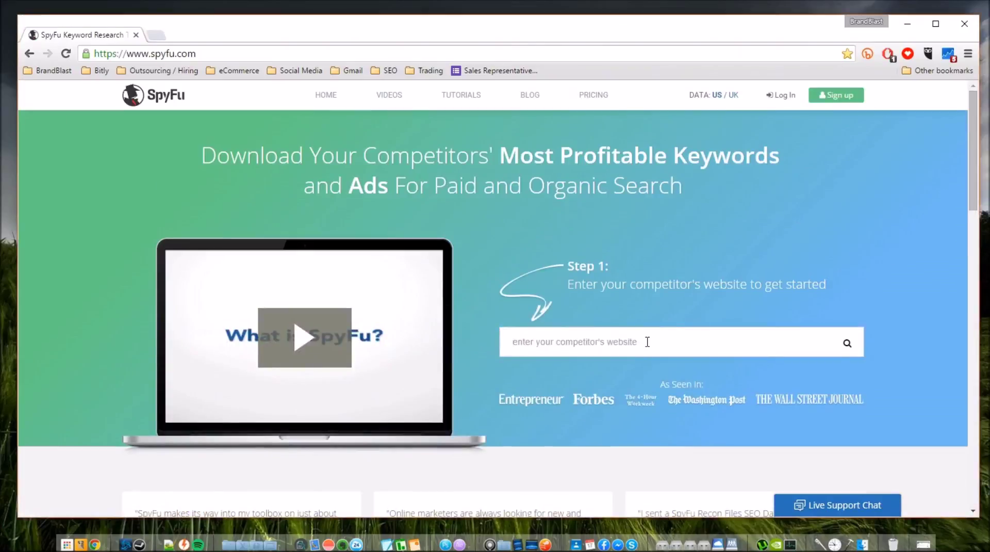
{"action": "type", "text": "google.com"}
{"action": "key", "text": "Return"}
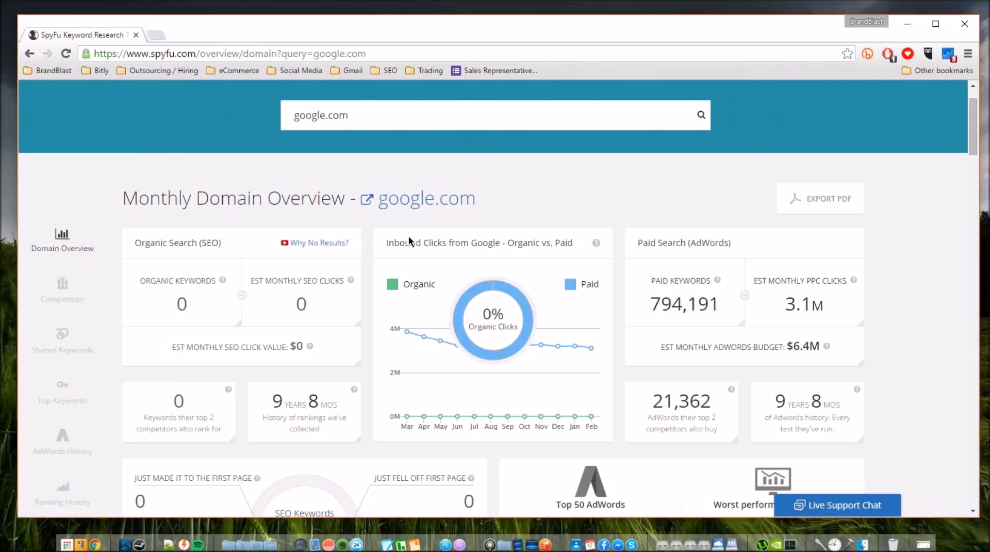
Scroll past Competition and Shared Keywords to Top Keywords, e.g. engineering $6.49, CRM $18.68.
{"action": "scroll", "coordinate": [393, 246], "scroll_direction": "down", "scroll_amount": 5}
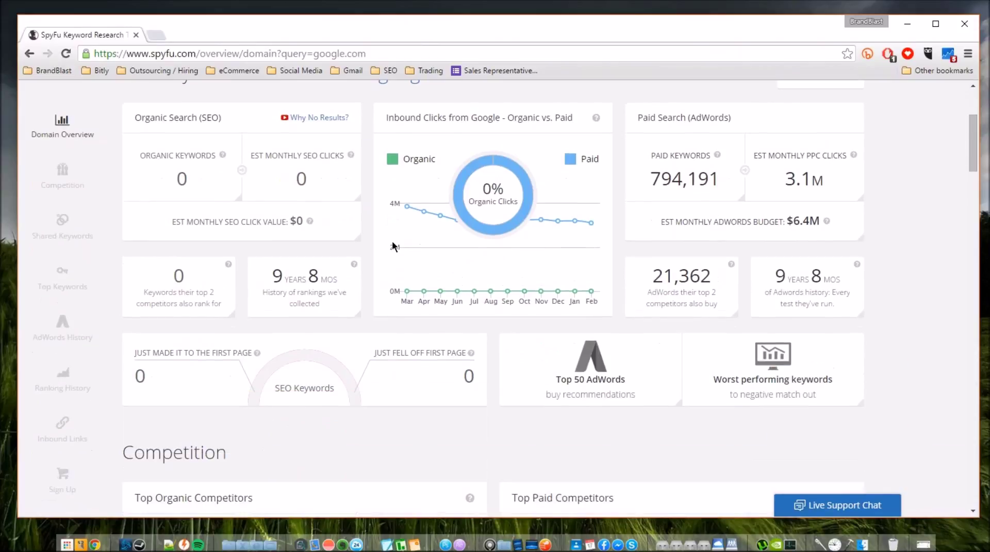
{"action": "scroll", "coordinate": [392, 241], "scroll_direction": "down", "scroll_amount": 2}
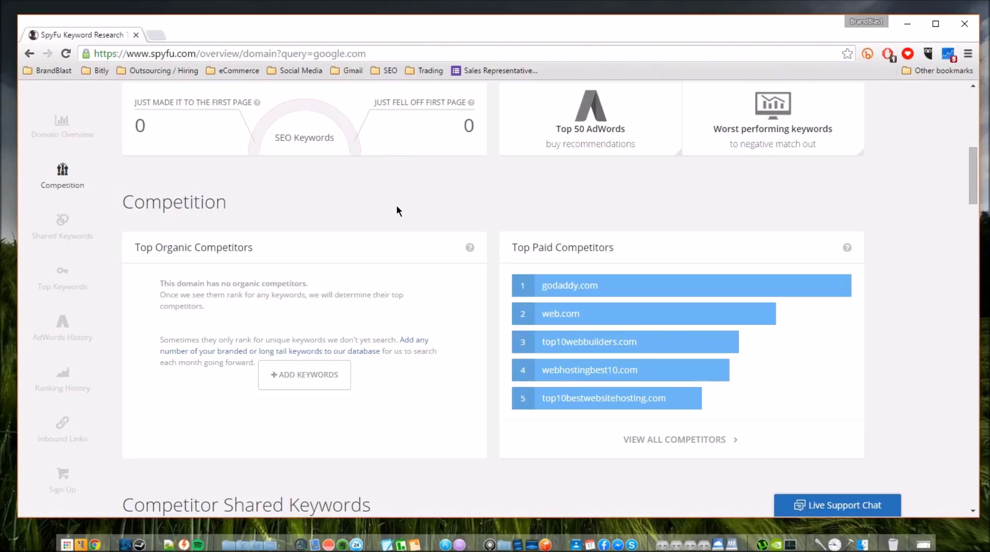
{"action": "scroll", "coordinate": [397, 212], "scroll_direction": "down", "scroll_amount": 4}
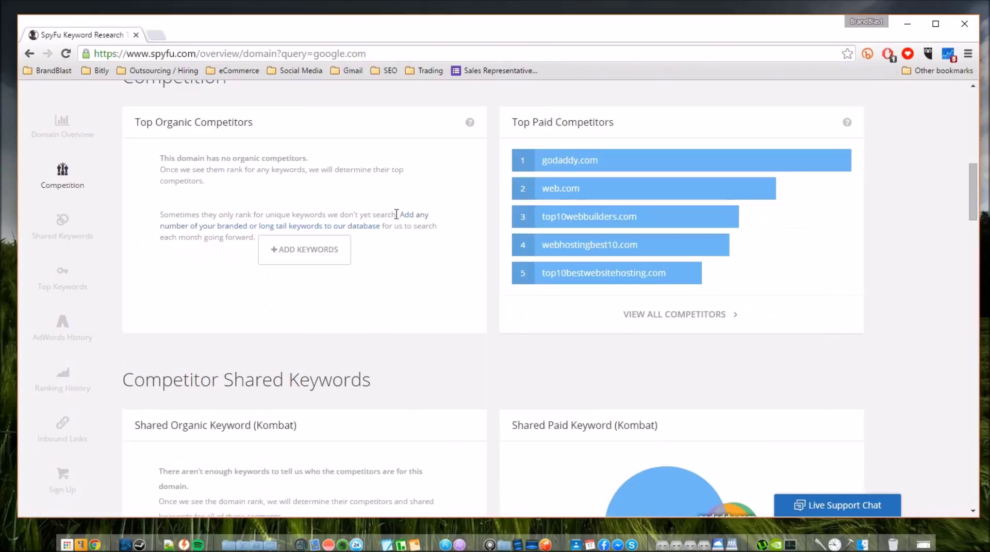
{"action": "scroll", "coordinate": [395, 214], "scroll_direction": "up", "scroll_amount": 4}
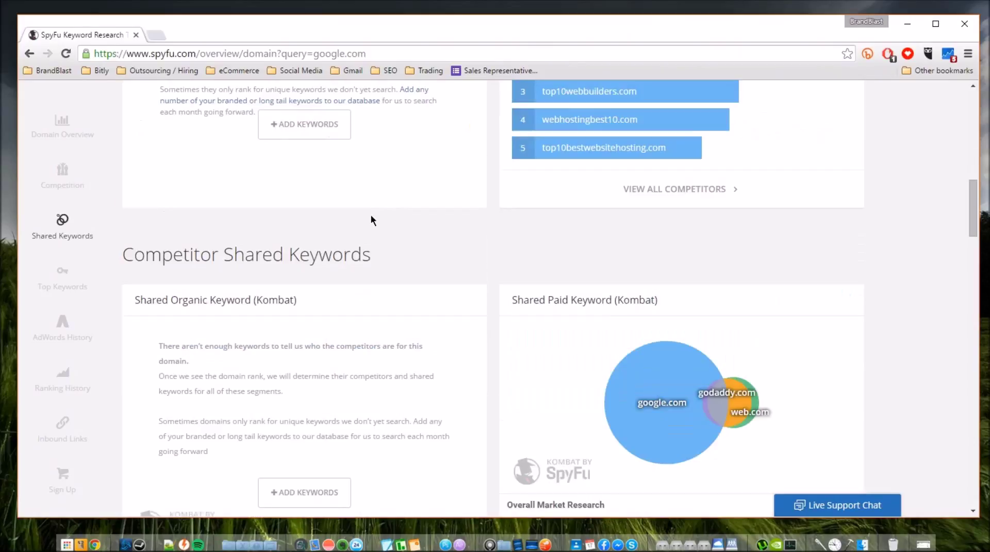
{"action": "scroll", "coordinate": [371, 220], "scroll_direction": "down", "scroll_amount": 3}
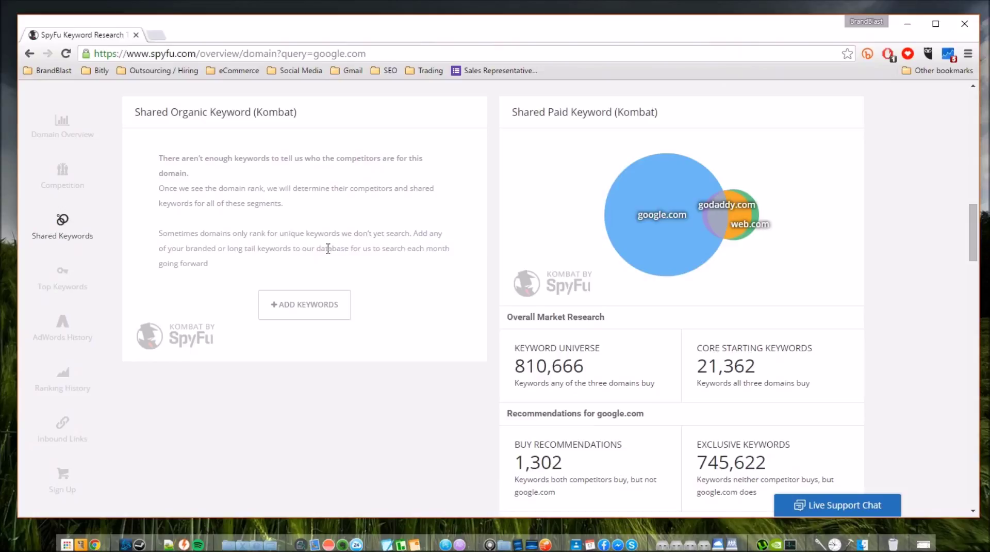
{"action": "scroll", "coordinate": [330, 287], "scroll_direction": "down", "scroll_amount": 7}
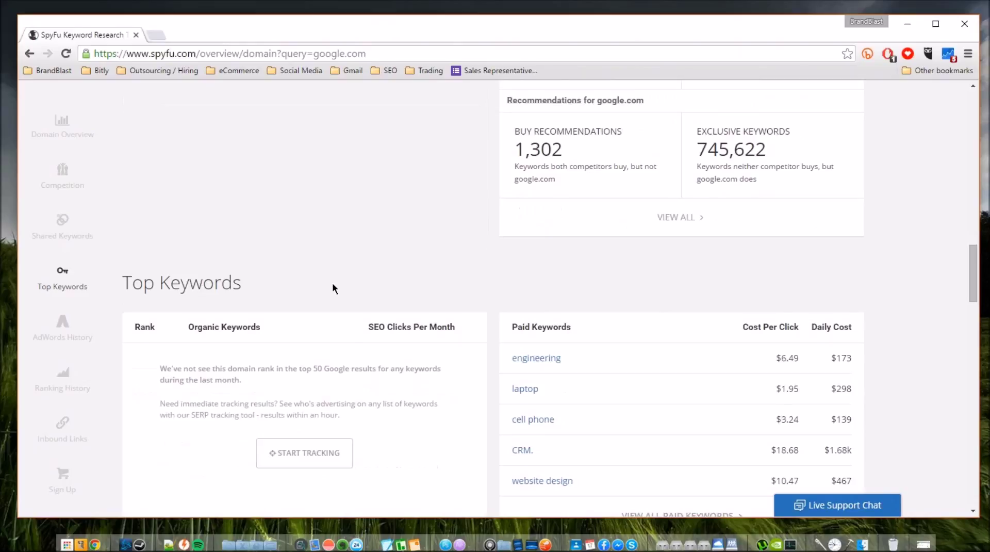
{"action": "scroll", "coordinate": [332, 287], "scroll_direction": "down", "scroll_amount": 3}
{"action": "scroll", "coordinate": [570, 212], "scroll_direction": "up", "scroll_amount": 3}
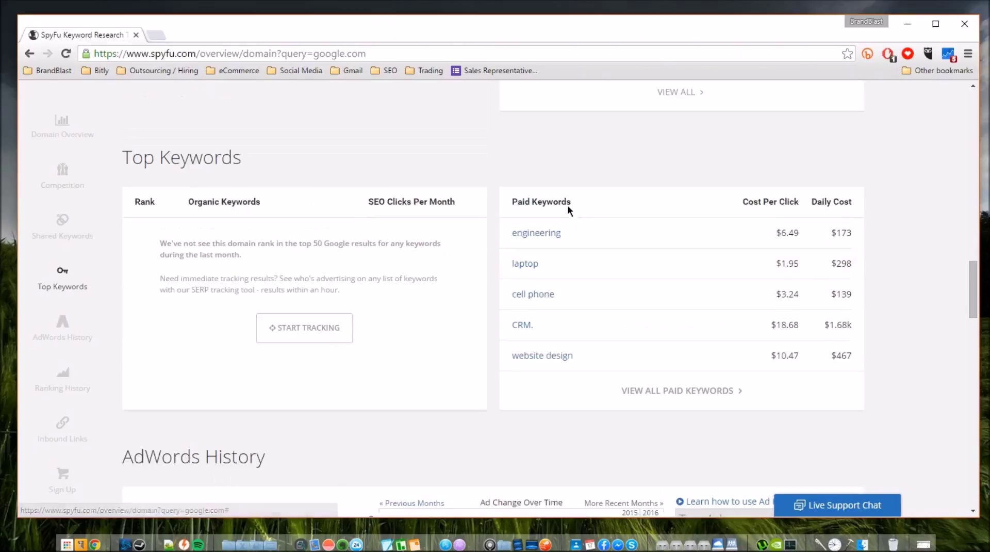
{"action": "mouse_move", "coordinate": [570, 209]}
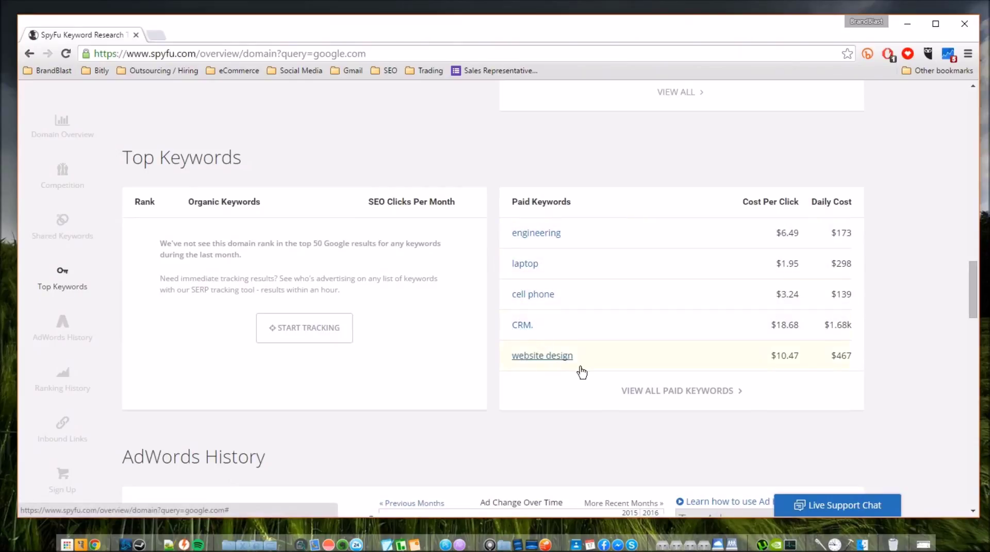
Scroll down to the AdWords History table showing ad changes, e.g. database at $4.27.
{"action": "scroll", "coordinate": [722, 397], "scroll_direction": "down", "scroll_amount": 4}
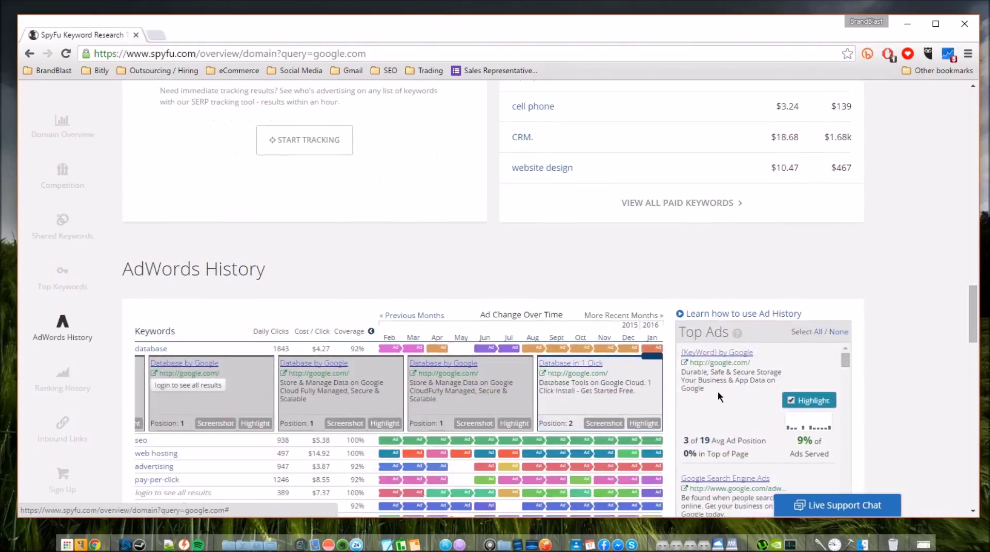
{"action": "scroll", "coordinate": [426, 292], "scroll_direction": "down", "scroll_amount": 2}
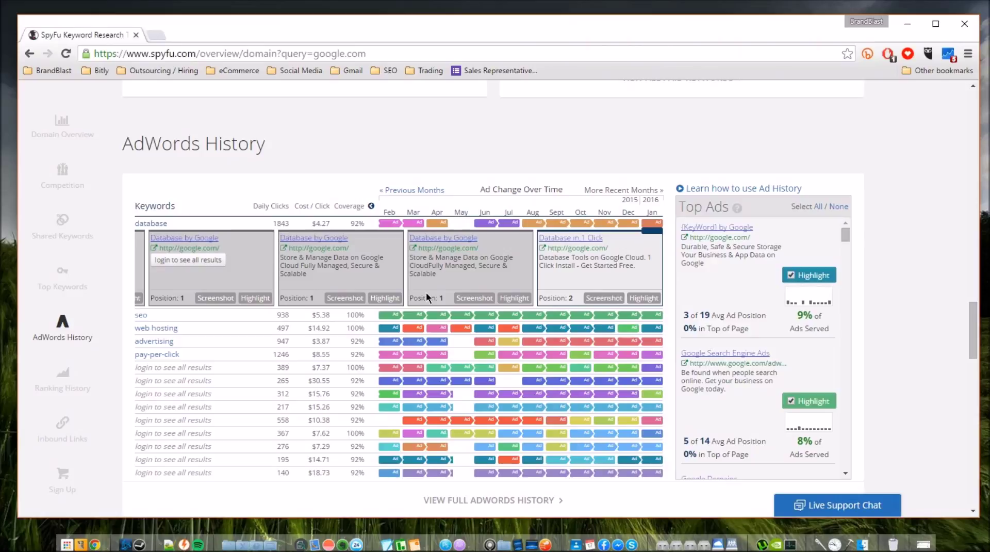
Scroll past Organic Ranking History and Inbound Links to the footer, then back to Competitor Shared Keywords.
{"action": "scroll", "coordinate": [512, 286], "scroll_direction": "down", "scroll_amount": 6}
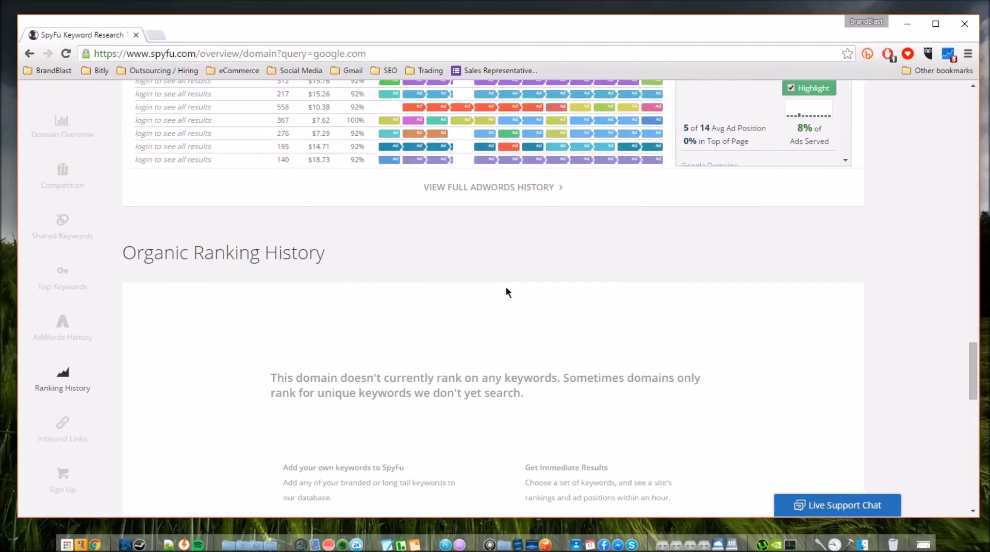
{"action": "scroll", "coordinate": [506, 289], "scroll_direction": "down", "scroll_amount": 2}
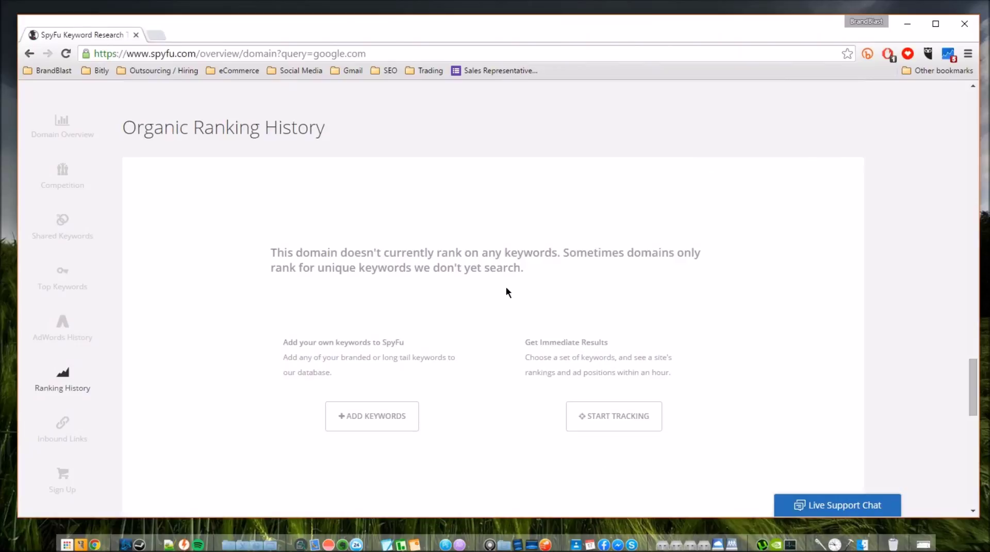
{"action": "scroll", "coordinate": [506, 288], "scroll_direction": "down", "scroll_amount": 6}
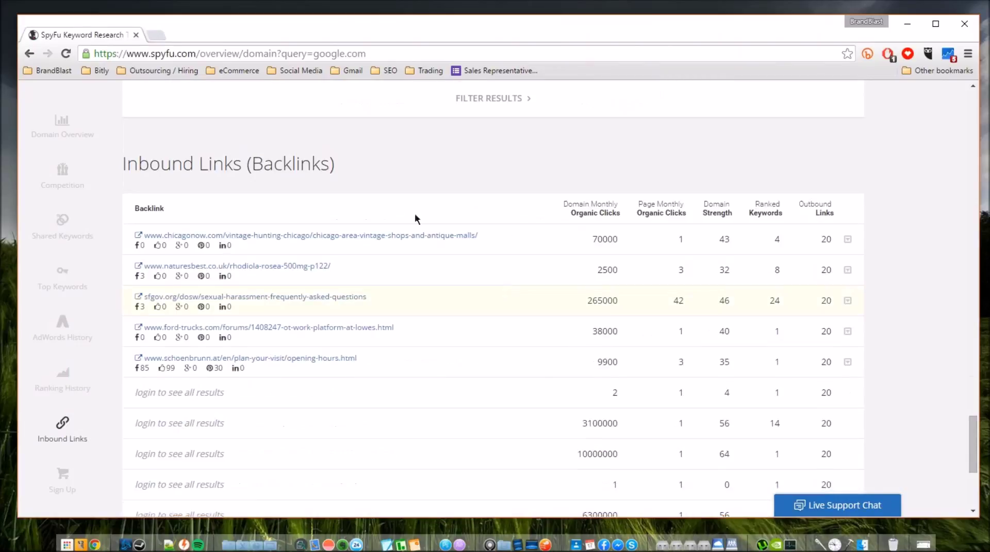
{"action": "scroll", "coordinate": [365, 248], "scroll_direction": "down", "scroll_amount": 3}
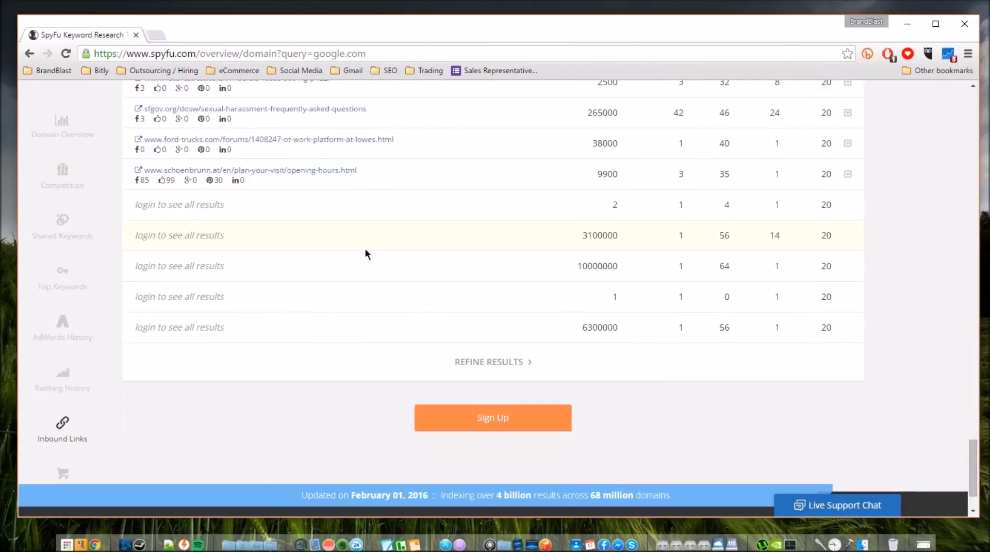
{"action": "scroll", "coordinate": [365, 248], "scroll_direction": "down", "scroll_amount": 1}
{"action": "scroll", "coordinate": [389, 274], "scroll_direction": "up", "scroll_amount": 2}
{"action": "scroll", "coordinate": [464, 310], "scroll_direction": "down", "scroll_amount": 2}
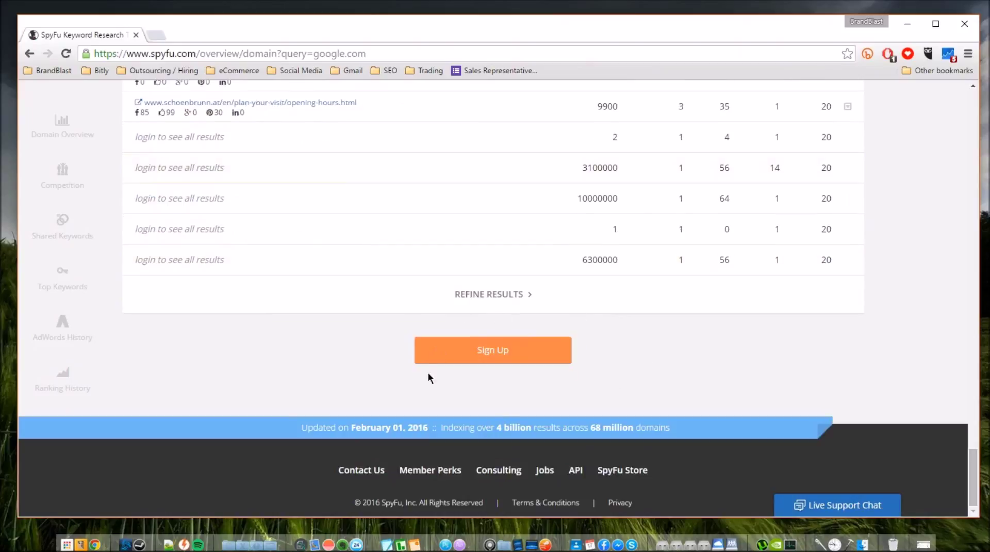
{"action": "scroll", "coordinate": [369, 367], "scroll_direction": "up", "scroll_amount": 8}
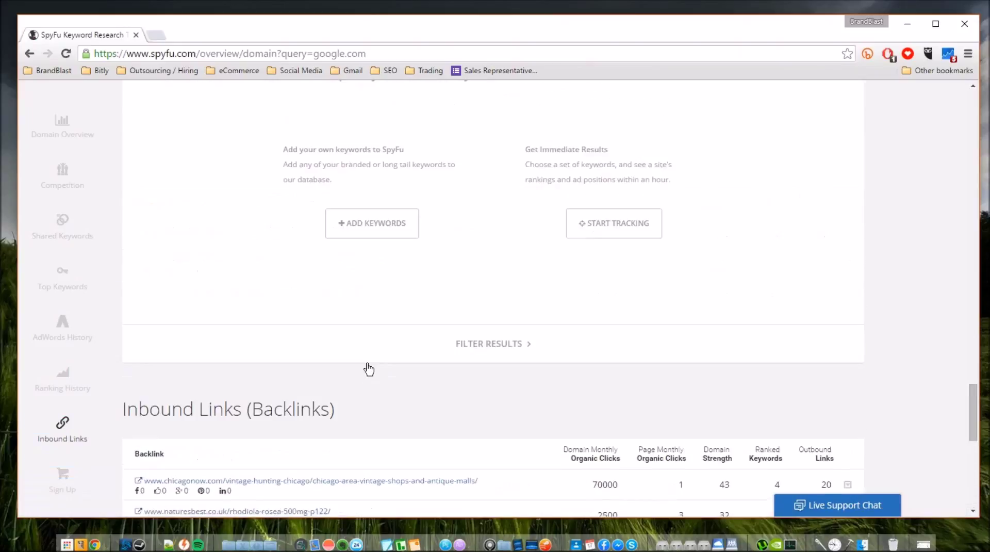
{"action": "scroll", "coordinate": [369, 368], "scroll_direction": "up", "scroll_amount": 20}
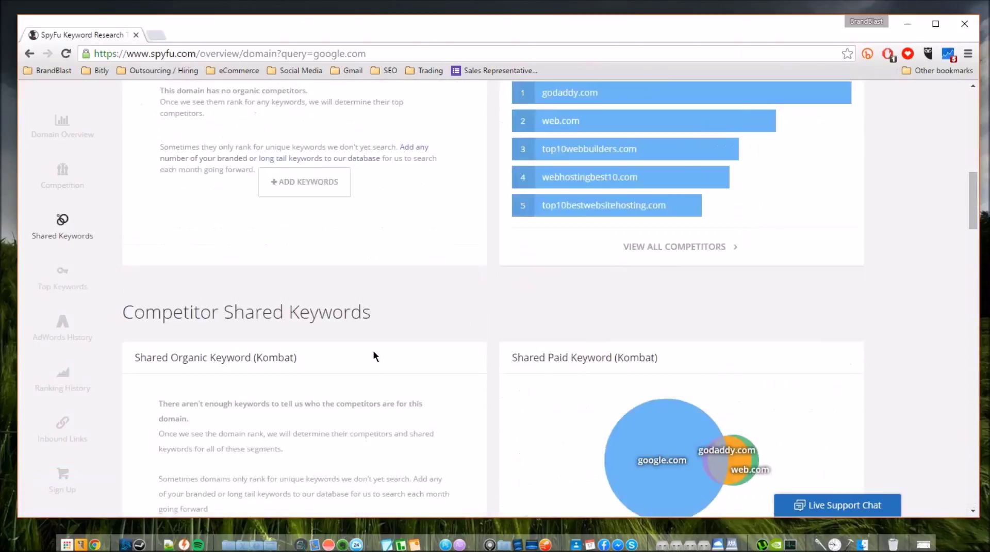
{"action": "scroll", "coordinate": [372, 349], "scroll_direction": "up", "scroll_amount": 10}
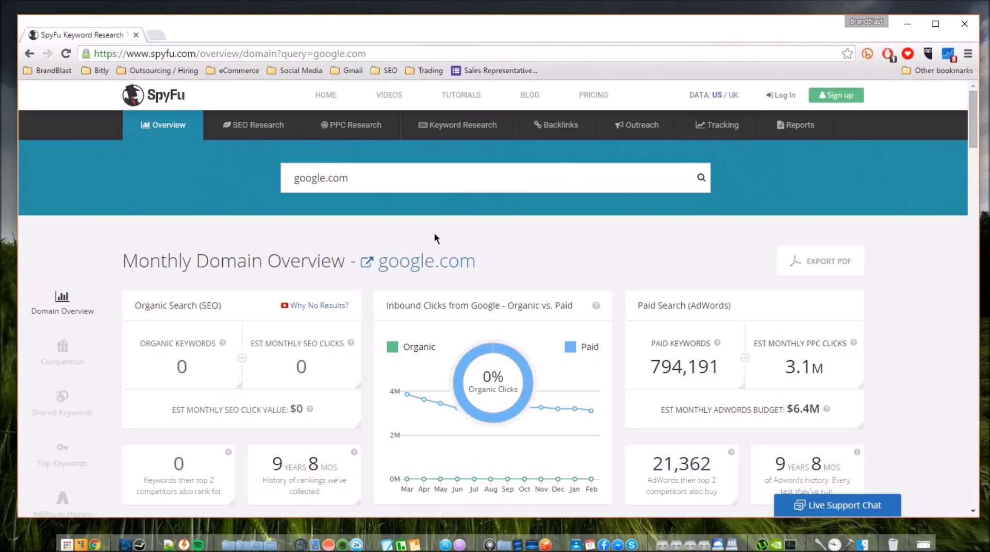
Browse google.com's SEO overview, then switch to the competitors view showing no organic competitors.
{"action": "left_click", "coordinate": [253, 129]}
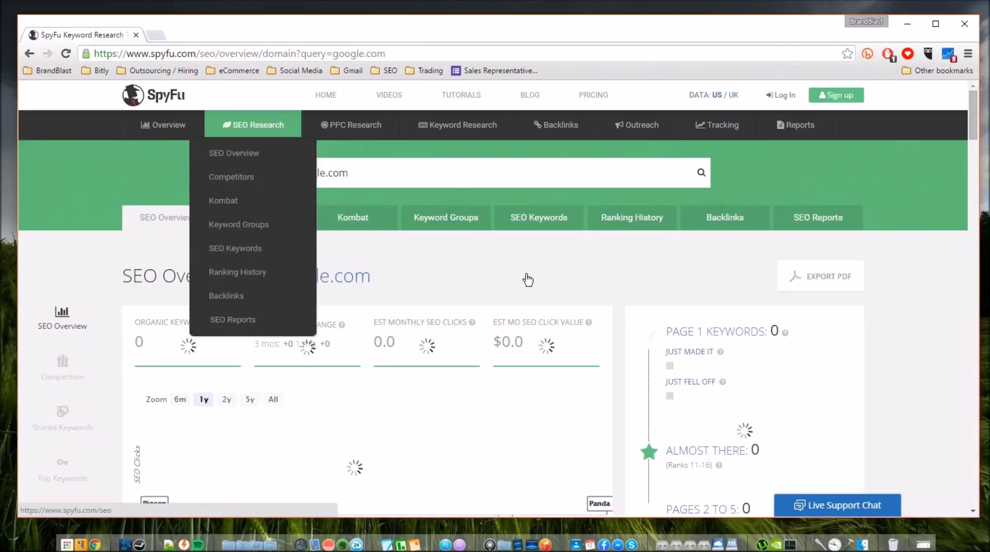
{"action": "scroll", "coordinate": [124, 283], "scroll_direction": "down", "scroll_amount": 2}
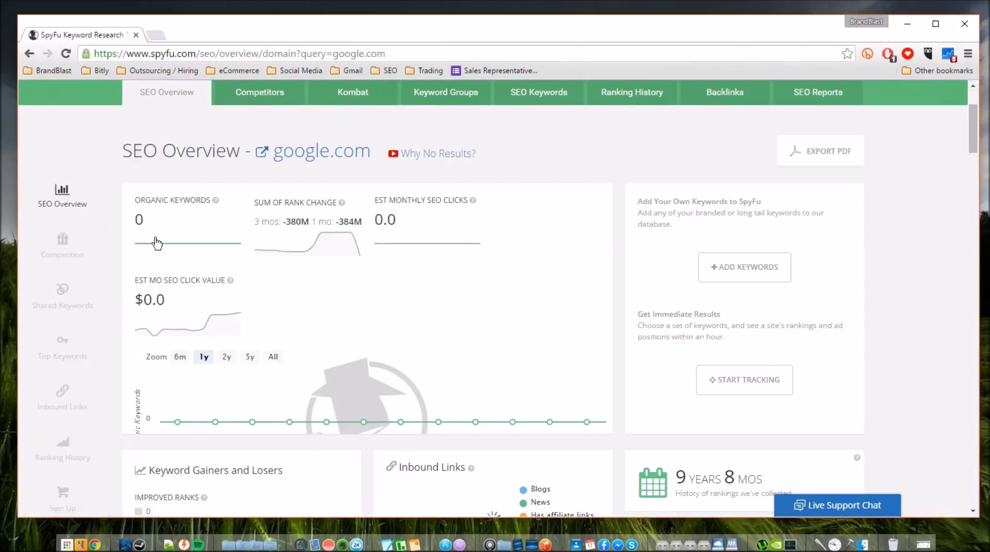
{"action": "scroll", "coordinate": [156, 240], "scroll_direction": "down", "scroll_amount": 2}
{"action": "scroll", "coordinate": [155, 237], "scroll_direction": "down", "scroll_amount": 6}
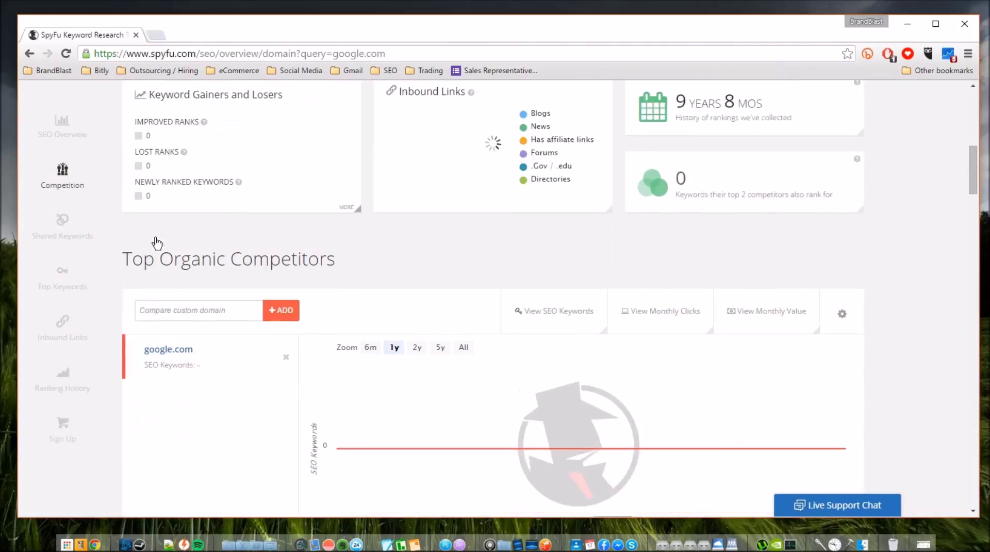
{"action": "scroll", "coordinate": [157, 236], "scroll_direction": "down", "scroll_amount": 8}
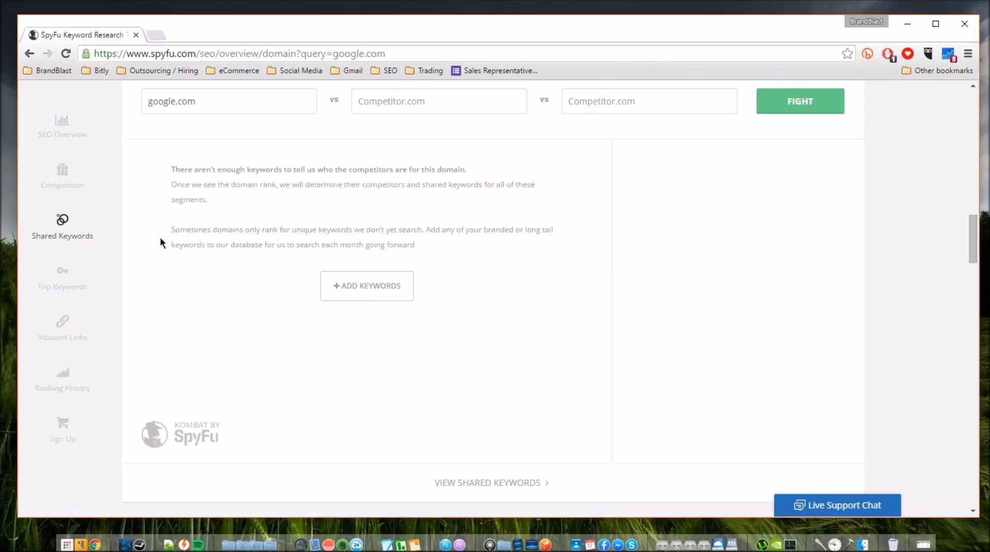
{"action": "scroll", "coordinate": [161, 237], "scroll_direction": "up", "scroll_amount": 14}
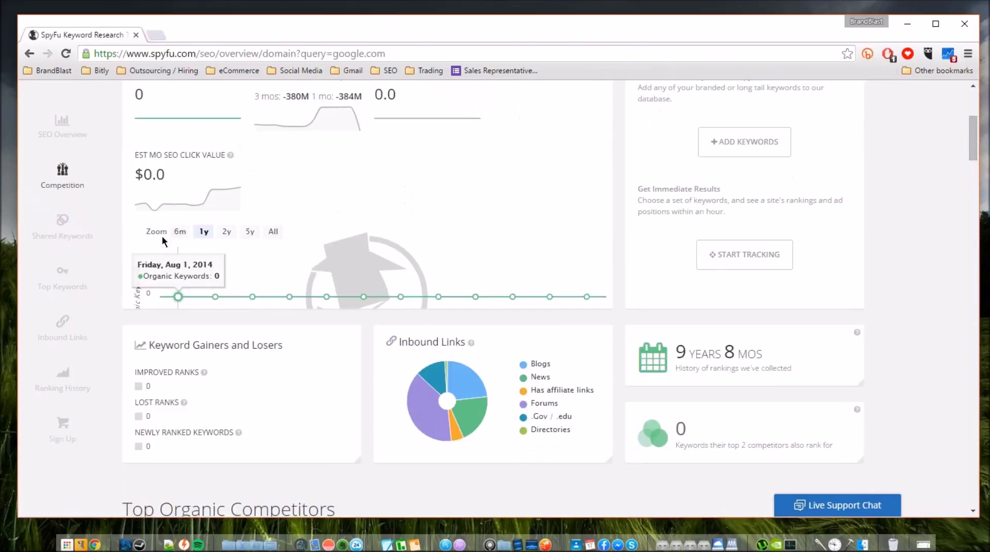
{"action": "scroll", "coordinate": [162, 236], "scroll_direction": "up", "scroll_amount": 5}
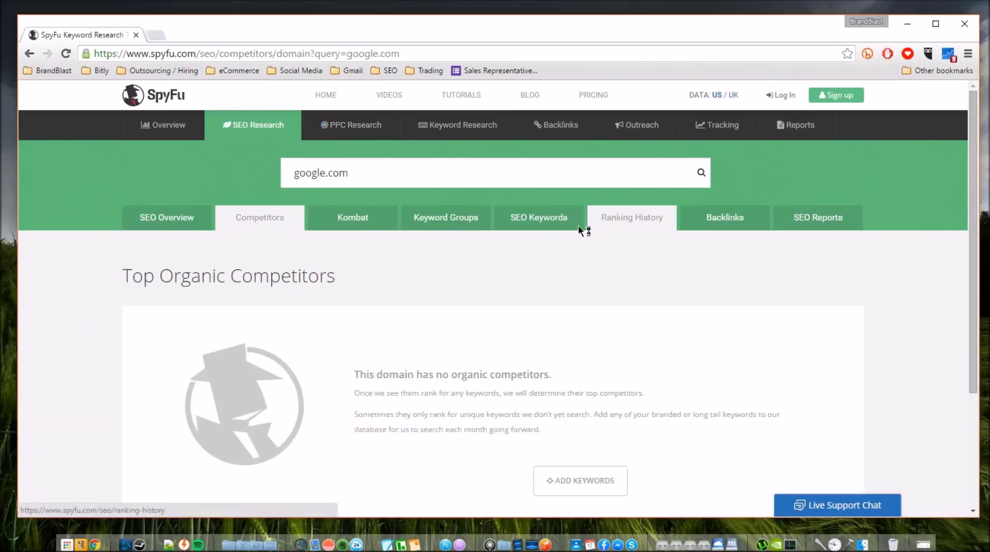
{"action": "left_click", "coordinate": [534, 229]}
Check google.com's SEO Reports and Backlinks views, ending back on SEO Reports.
{"action": "left_click", "coordinate": [776, 226]}
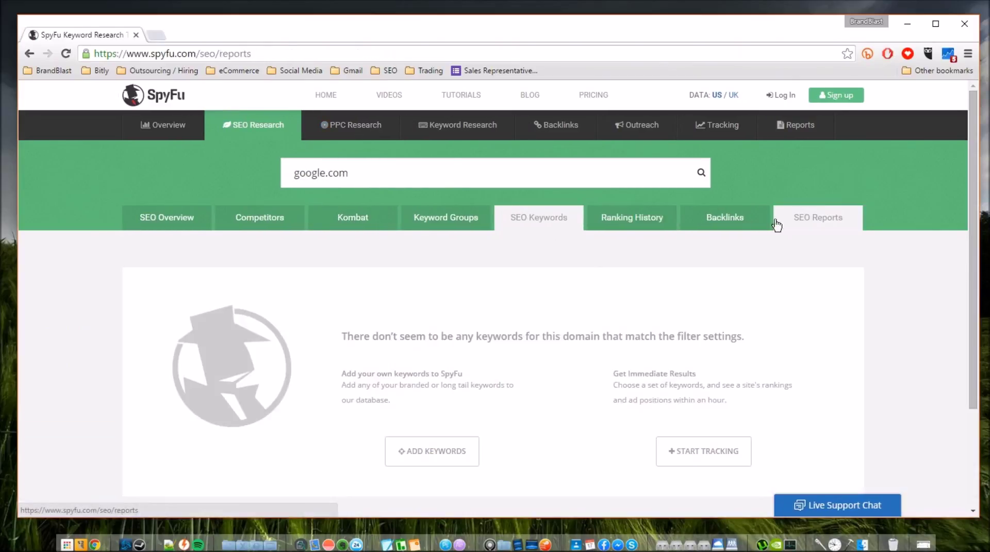
{"action": "left_click", "coordinate": [727, 221]}
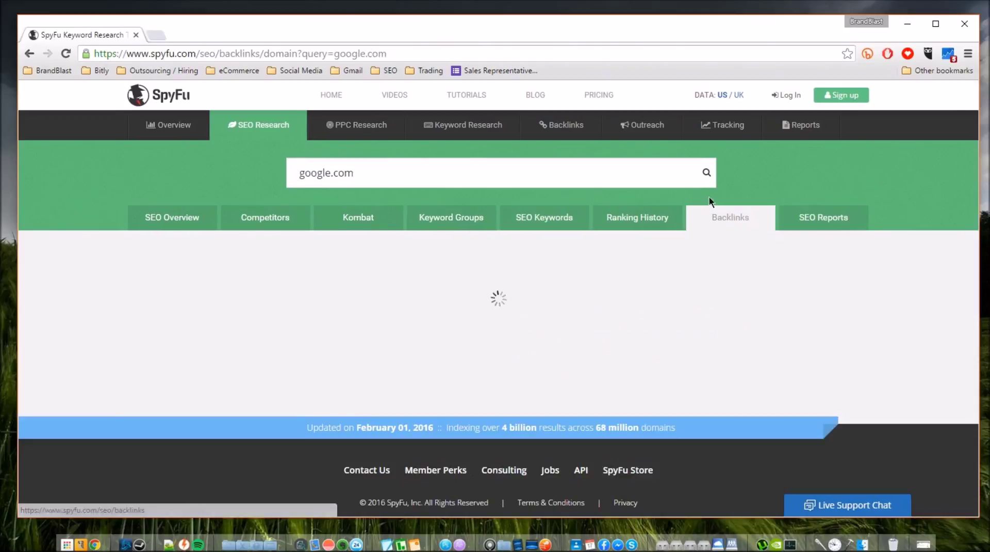
{"action": "left_click", "coordinate": [840, 227]}
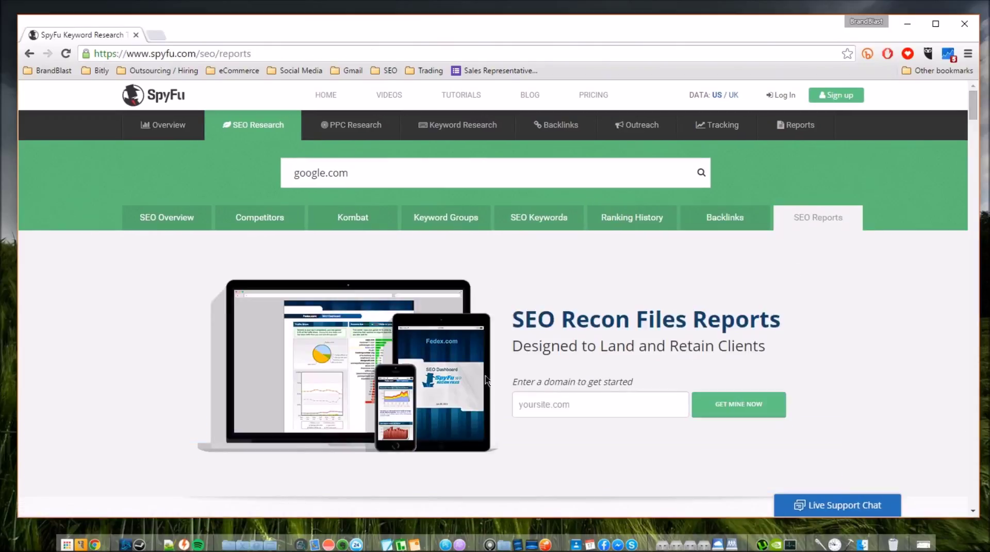
Scroll through the SEO Reports page, then open google.com's PPC Overview (794,191 paid keywords, $6.36M budget).
{"action": "scroll", "coordinate": [421, 332], "scroll_direction": "down", "scroll_amount": 3}
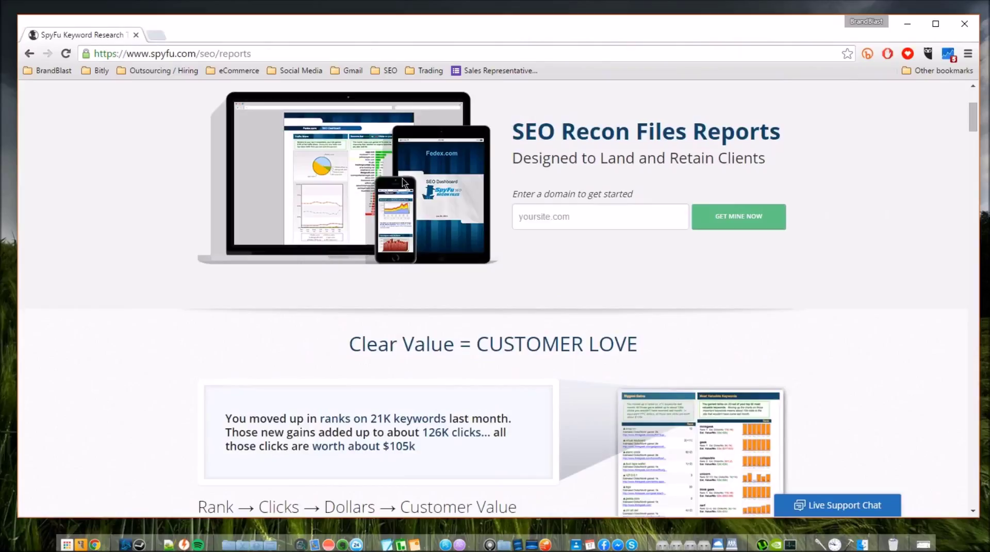
{"action": "scroll", "coordinate": [365, 206], "scroll_direction": "down", "scroll_amount": 3}
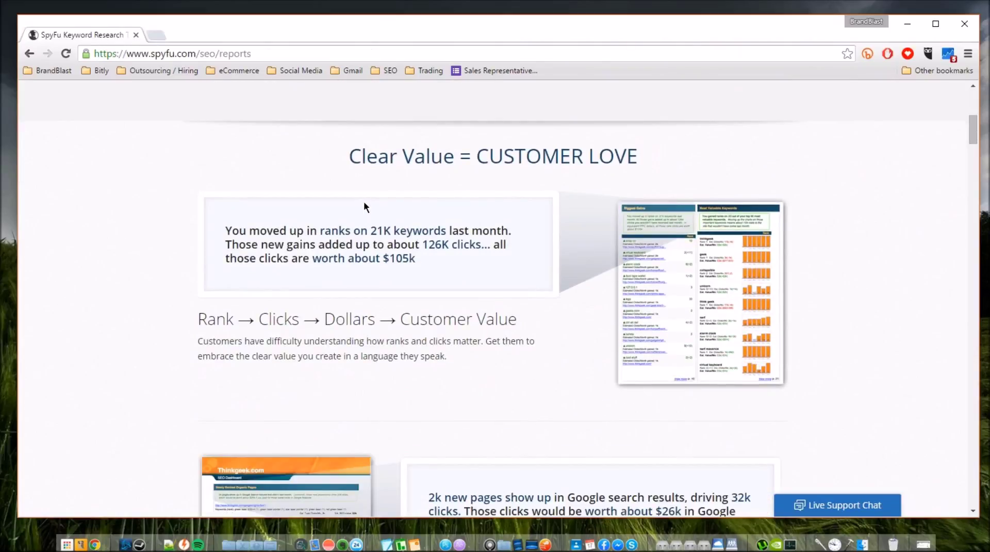
{"action": "scroll", "coordinate": [364, 206], "scroll_direction": "down", "scroll_amount": 5}
{"action": "scroll", "coordinate": [364, 206], "scroll_direction": "down", "scroll_amount": 6}
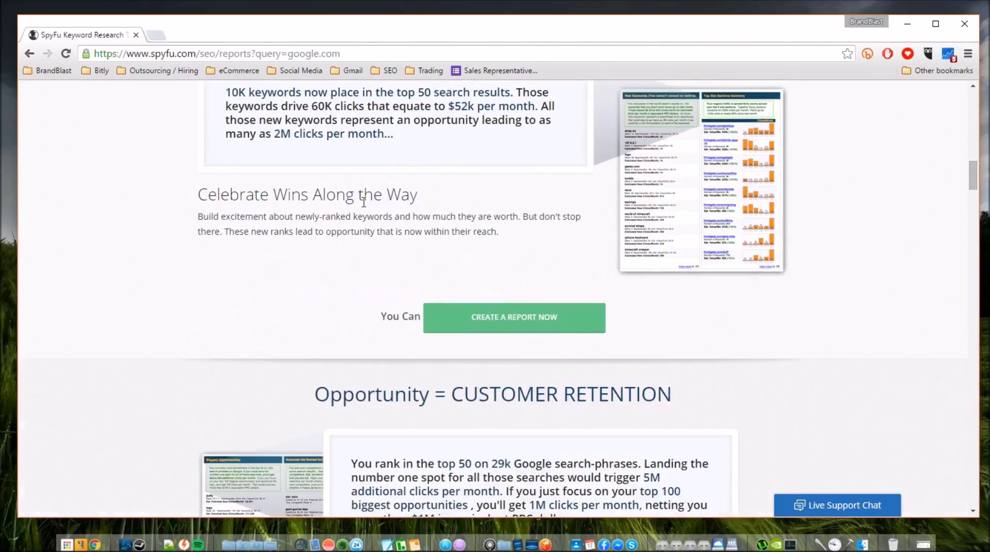
{"action": "scroll", "coordinate": [363, 202], "scroll_direction": "down", "scroll_amount": 7}
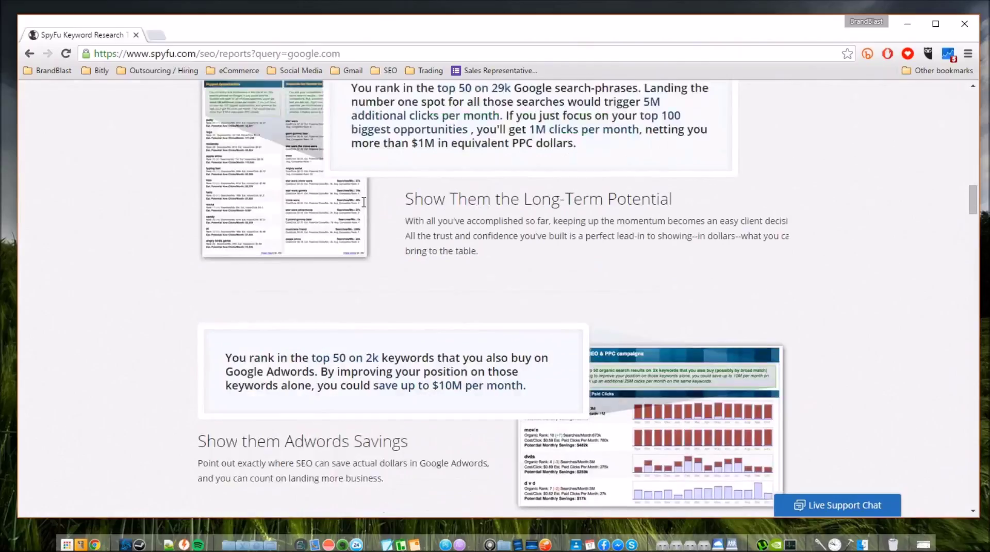
{"action": "scroll", "coordinate": [364, 203], "scroll_direction": "up", "scroll_amount": 4}
{"action": "scroll", "coordinate": [364, 206], "scroll_direction": "up", "scroll_amount": 12}
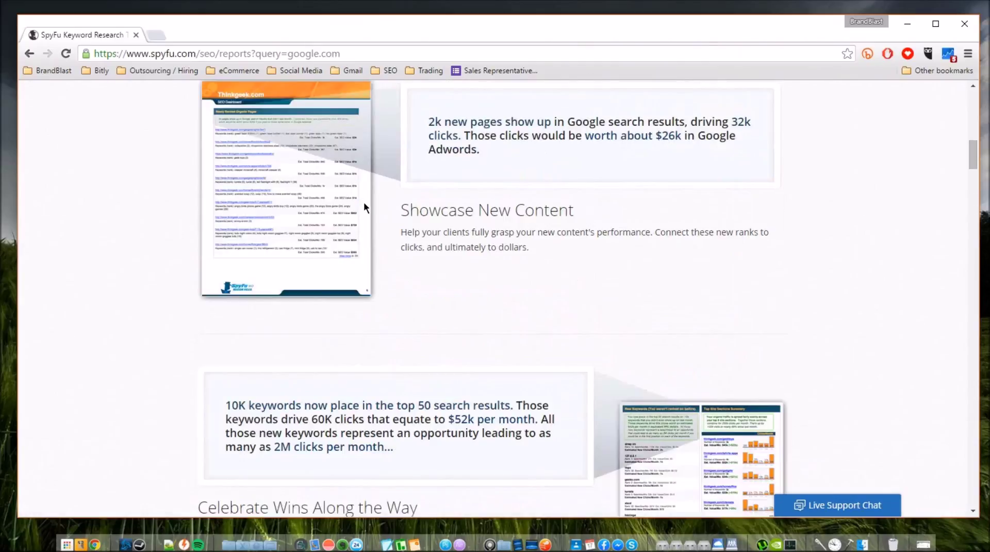
{"action": "scroll", "coordinate": [364, 204], "scroll_direction": "up", "scroll_amount": 8}
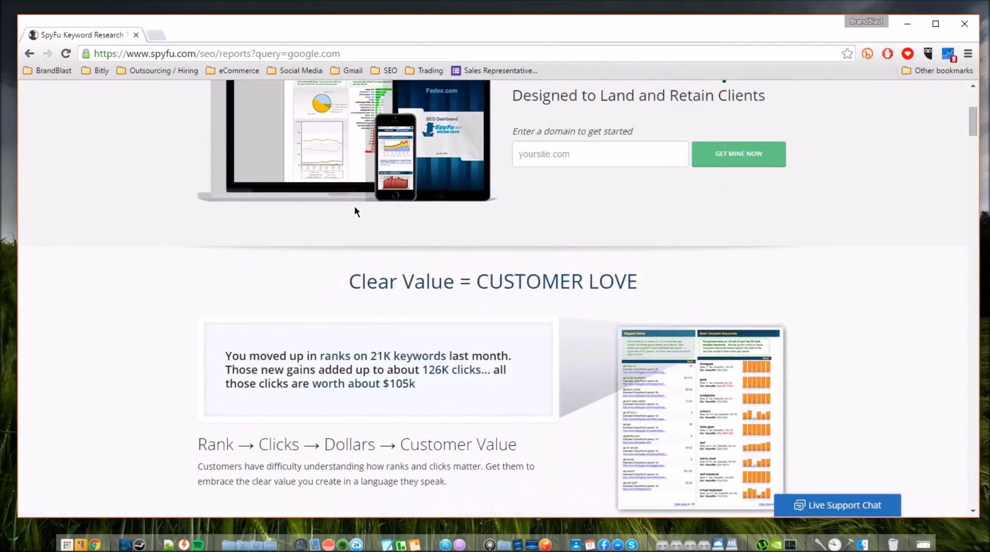
{"action": "scroll", "coordinate": [397, 202], "scroll_direction": "up", "scroll_amount": 1}
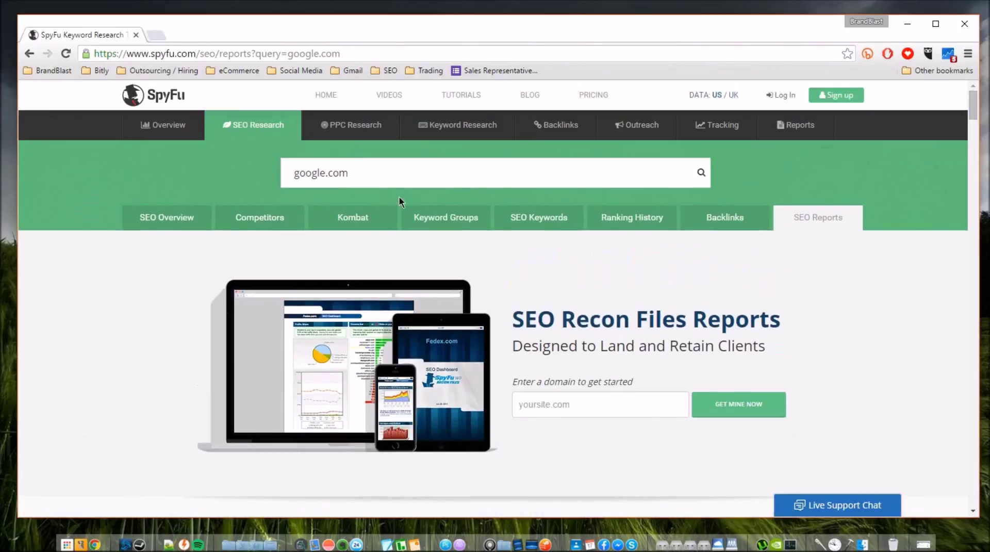
{"action": "left_click", "coordinate": [364, 126]}
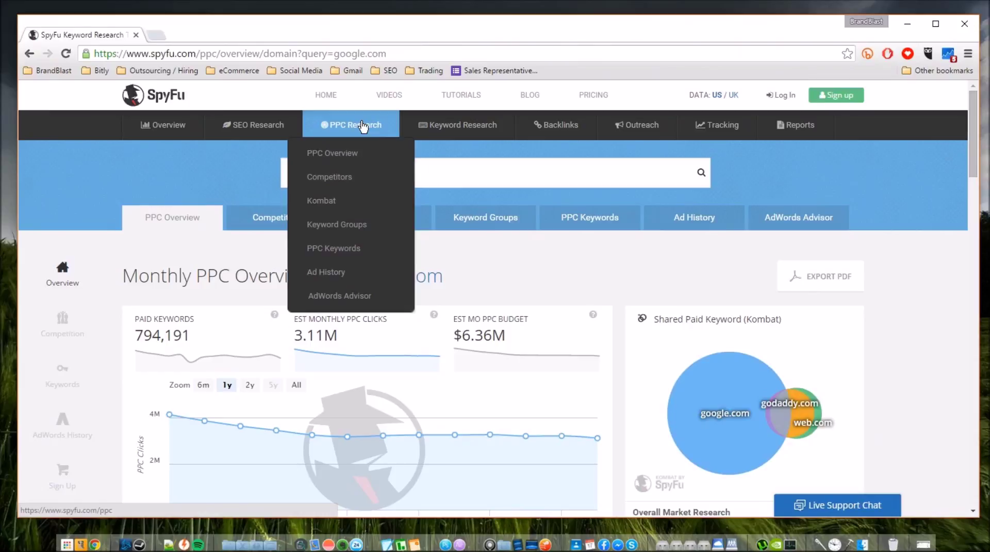
Jump to google.com's most profitable paid keywords, then open the keyword overview for 'the digital marketer'.
{"action": "left_click", "coordinate": [334, 248]}
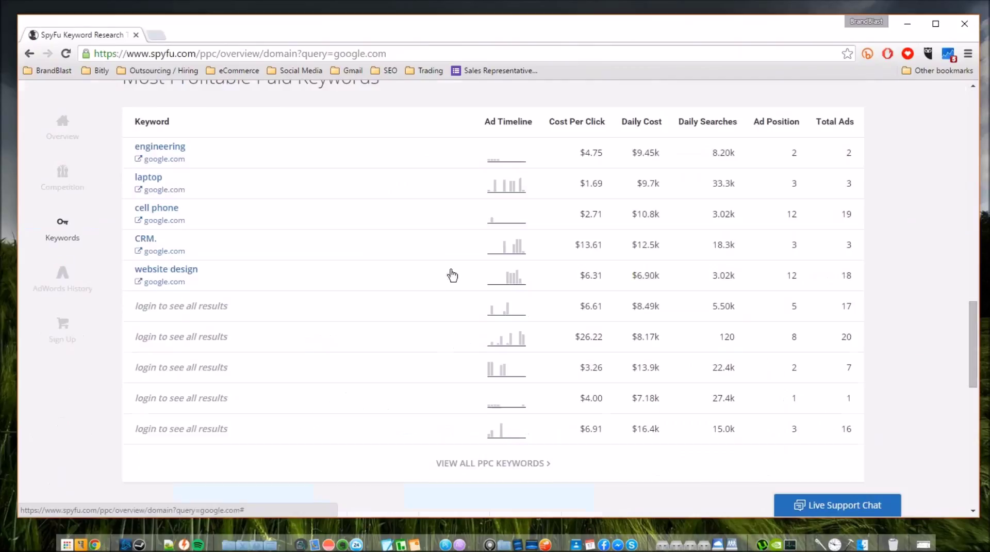
{"action": "scroll", "coordinate": [444, 264], "scroll_direction": "down", "scroll_amount": 1}
{"action": "scroll", "coordinate": [391, 259], "scroll_direction": "up", "scroll_amount": 3}
{"action": "scroll", "coordinate": [385, 258], "scroll_direction": "up", "scroll_amount": 15}
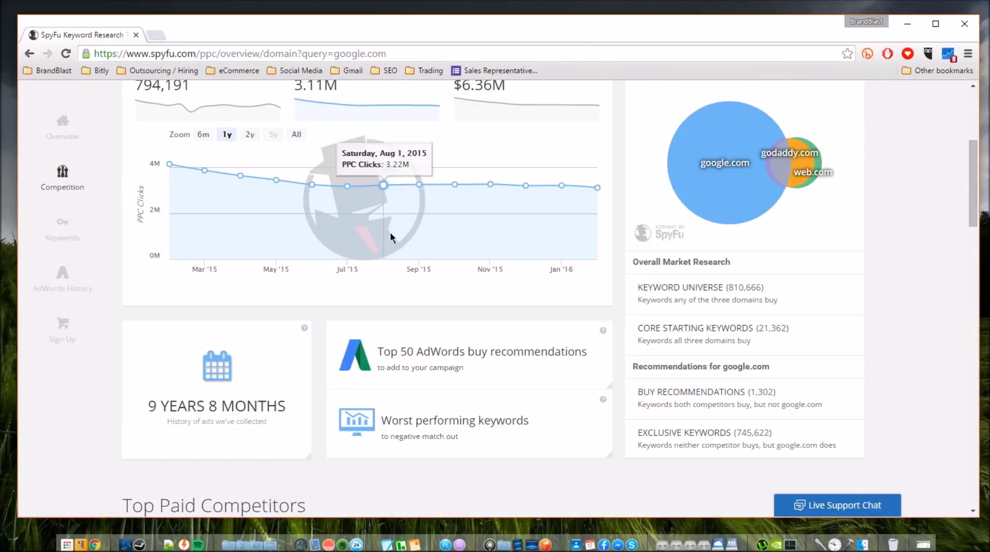
{"action": "scroll", "coordinate": [390, 236], "scroll_direction": "up", "scroll_amount": 5}
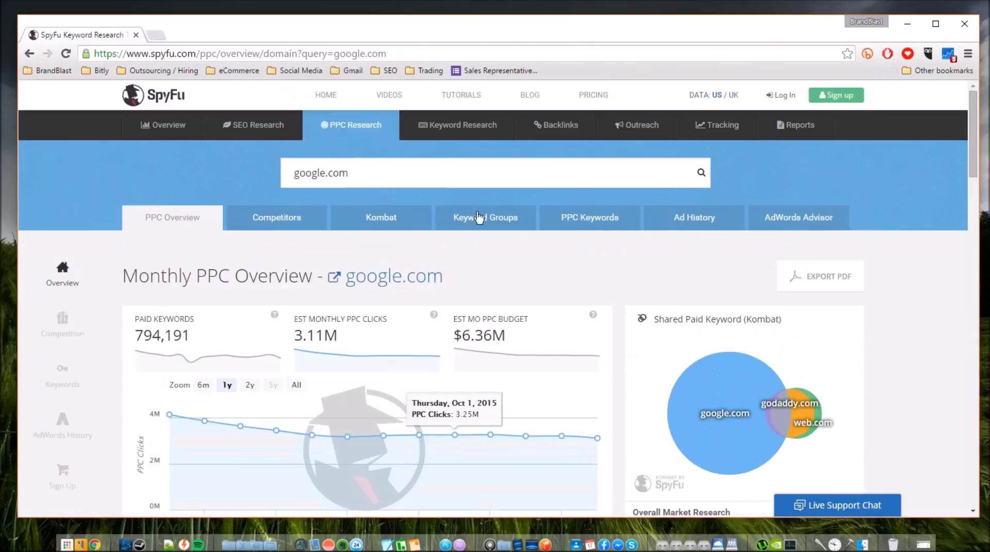
{"action": "left_click", "coordinate": [504, 123]}
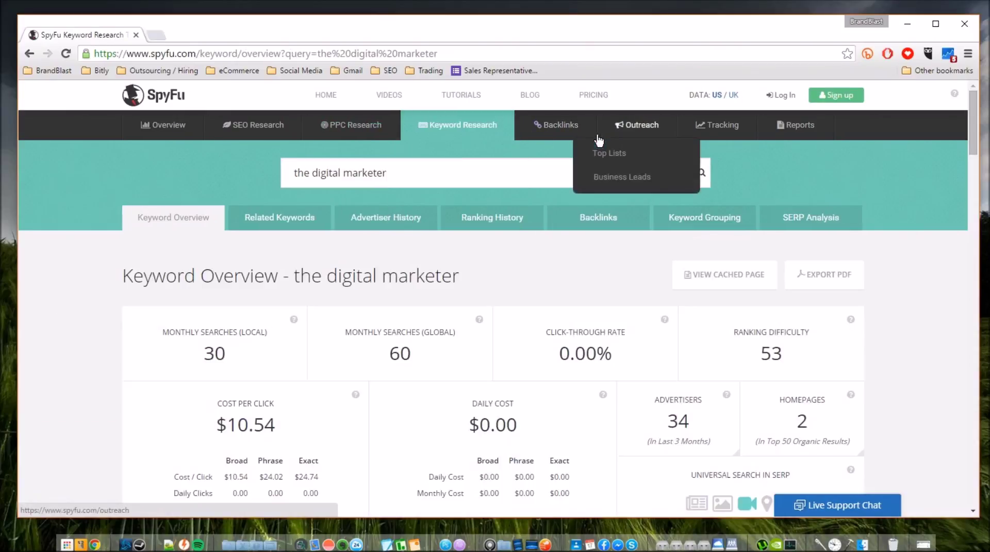
Show the Outreach options, then load the backlinks list for 'the digital marketer'.
{"action": "left_click", "coordinate": [631, 128]}
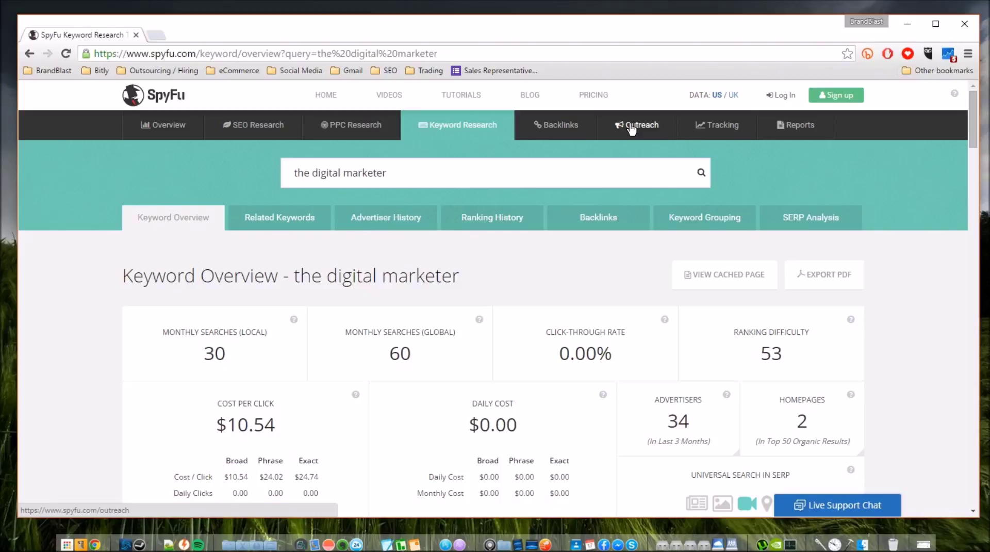
{"action": "left_click", "coordinate": [565, 131]}
Visit rank tracking, return to the backlinks results, then open the Plans & Pricing page.
{"action": "mouse_move", "coordinate": [627, 131]}
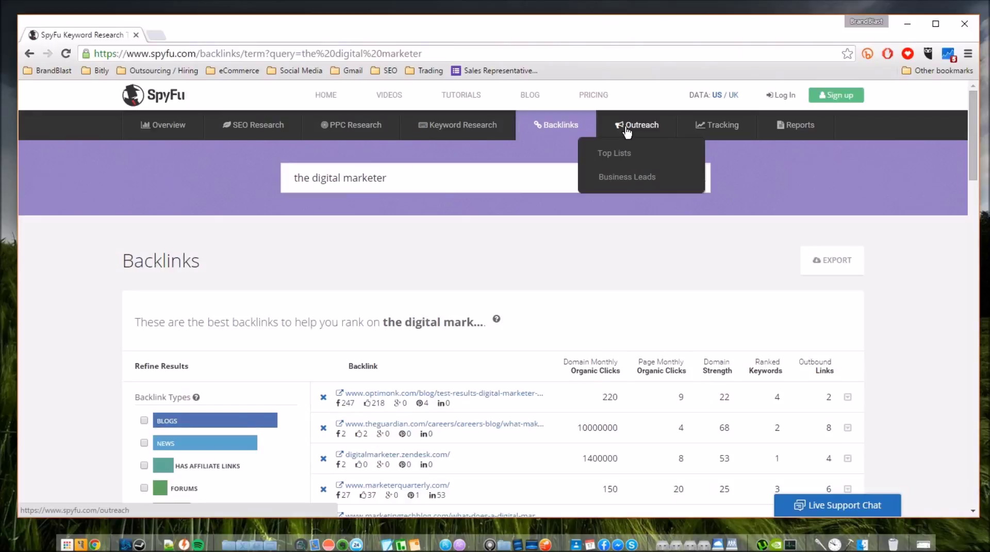
{"action": "left_click", "coordinate": [700, 131]}
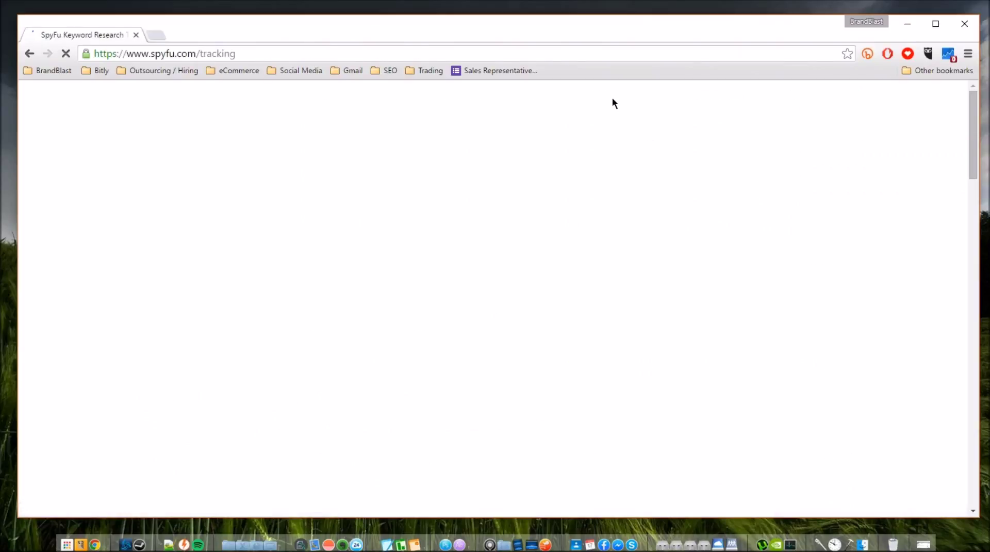
{"action": "key", "text": "alt+Left"}
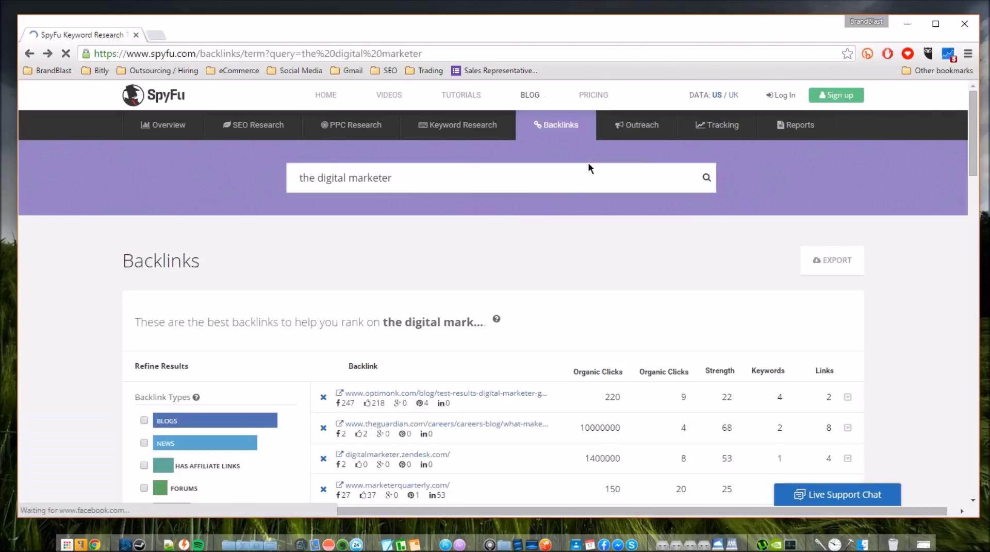
{"action": "left_click", "coordinate": [598, 102]}
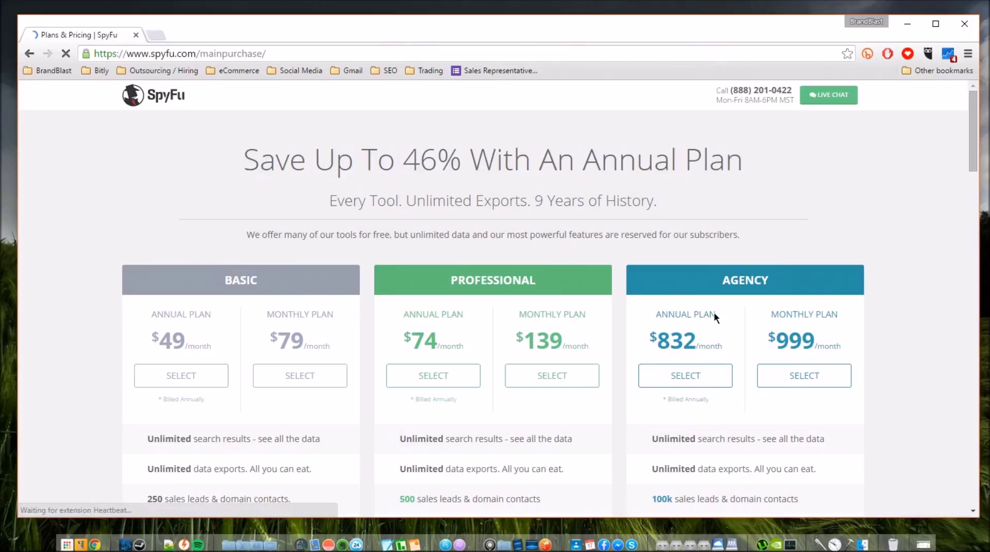
Scroll through the Basic, Professional and Agency plan cards and the feature comparison table.
{"action": "scroll", "coordinate": [625, 351], "scroll_direction": "down", "scroll_amount": 6}
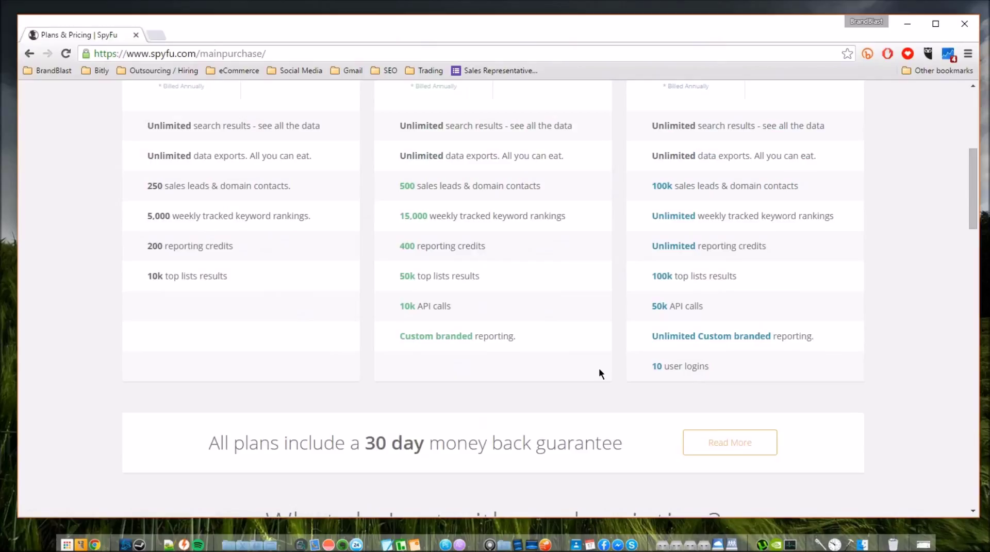
{"action": "scroll", "coordinate": [602, 360], "scroll_direction": "down", "scroll_amount": 5}
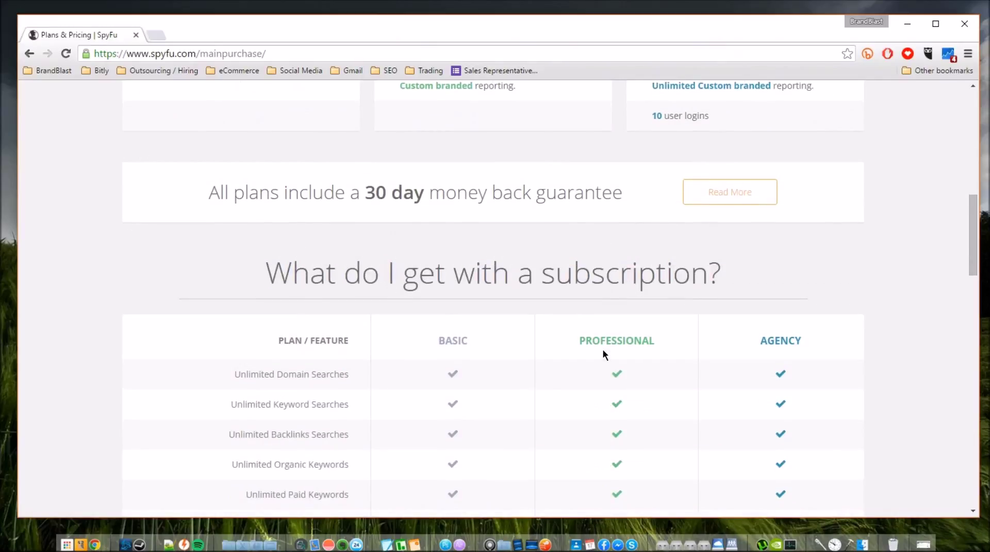
{"action": "scroll", "coordinate": [602, 349], "scroll_direction": "down", "scroll_amount": 1}
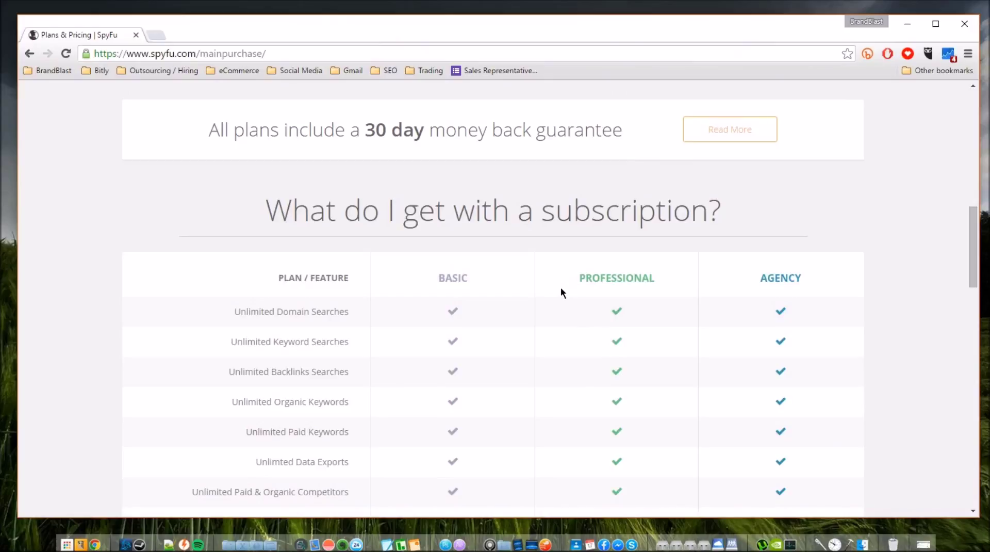
{"action": "scroll", "coordinate": [561, 289], "scroll_direction": "down", "scroll_amount": 5}
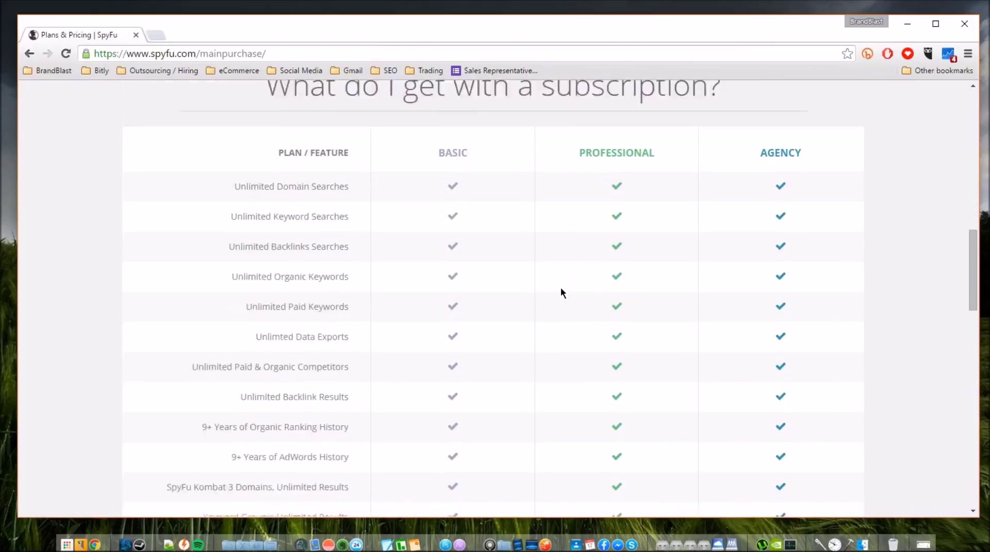
{"action": "scroll", "coordinate": [561, 286], "scroll_direction": "down", "scroll_amount": 9}
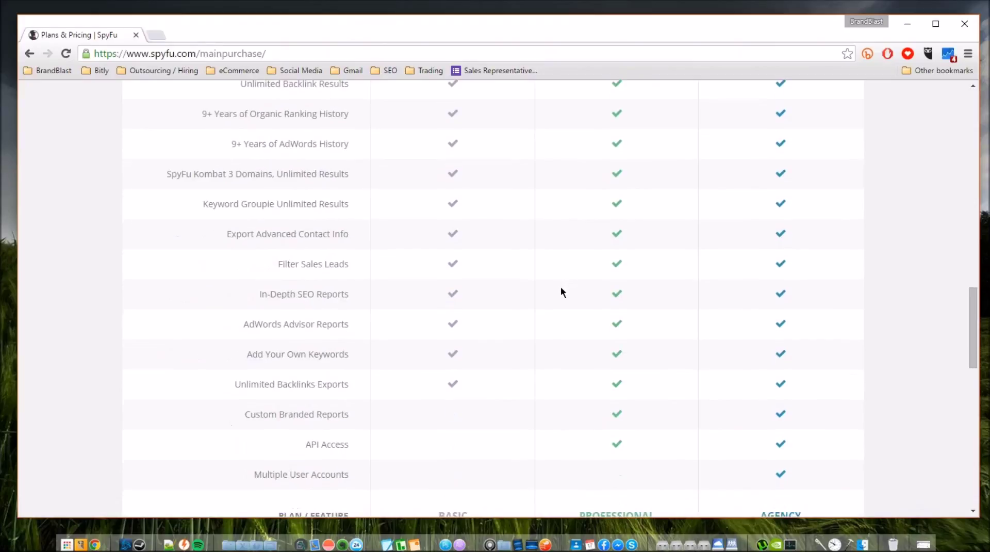